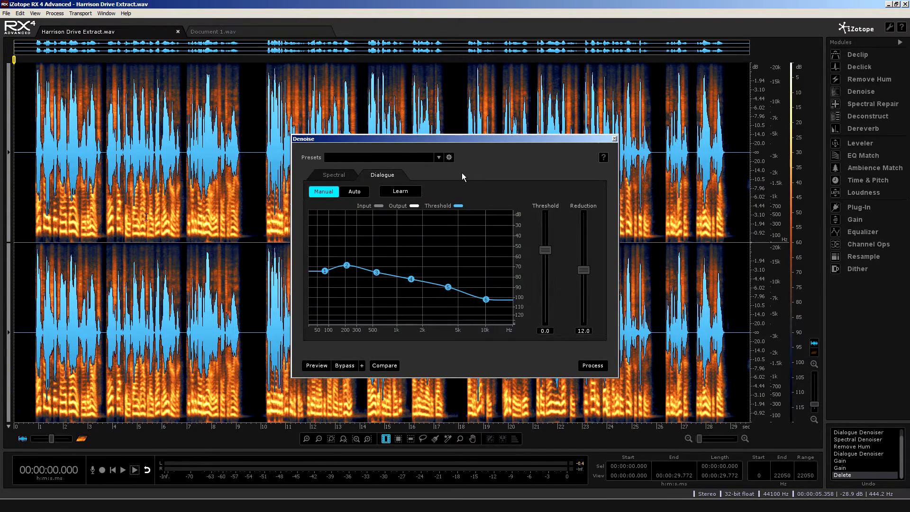
# Step: Try the Dialogue Denoiser in Auto mode, then set it back to Manual
pyautogui.click(438, 158)
pyautogui.click(344, 193)
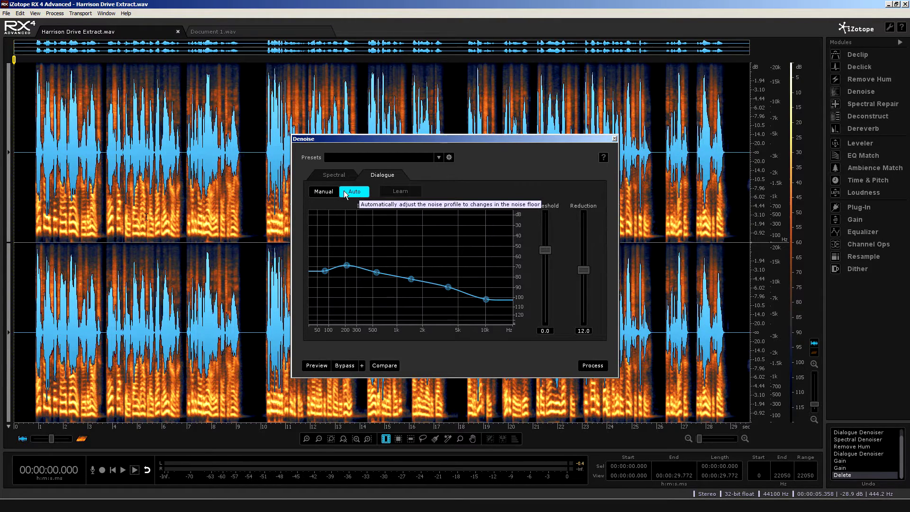
pyautogui.click(331, 192)
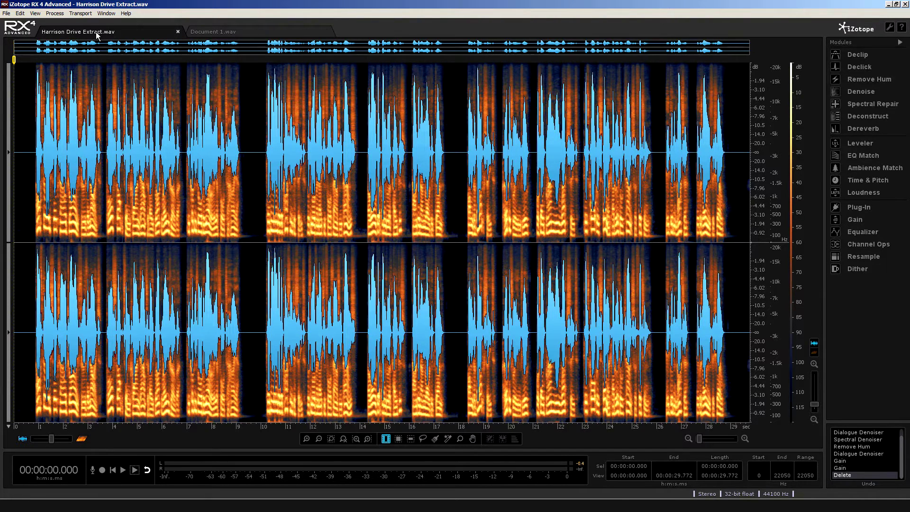
pyautogui.click(212, 33)
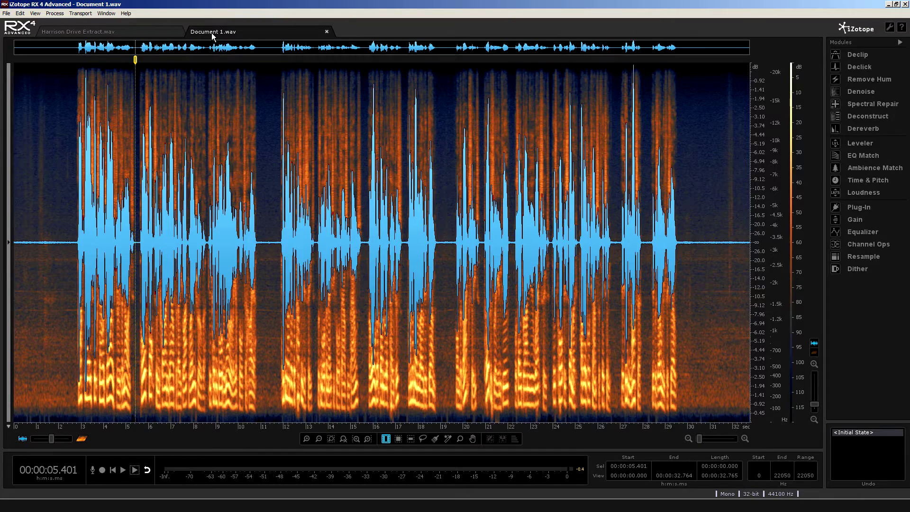
pyautogui.click(61, 33)
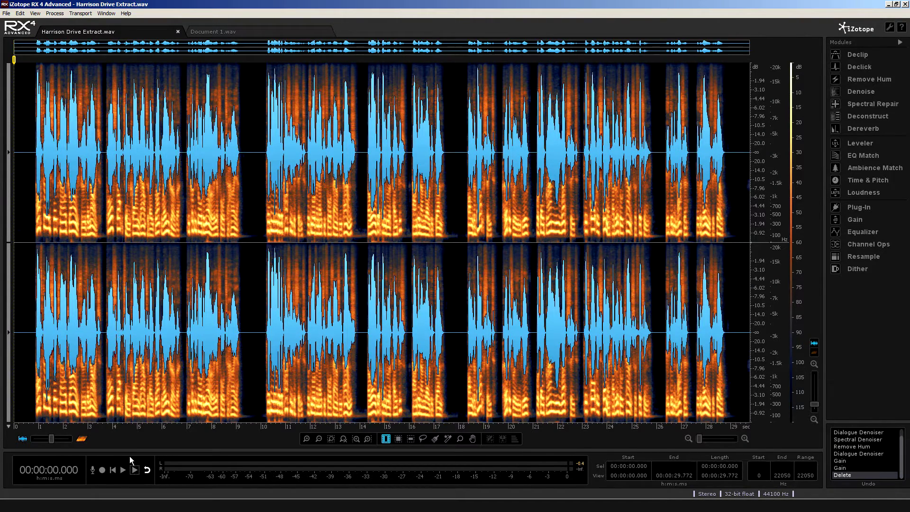
pyautogui.click(123, 469)
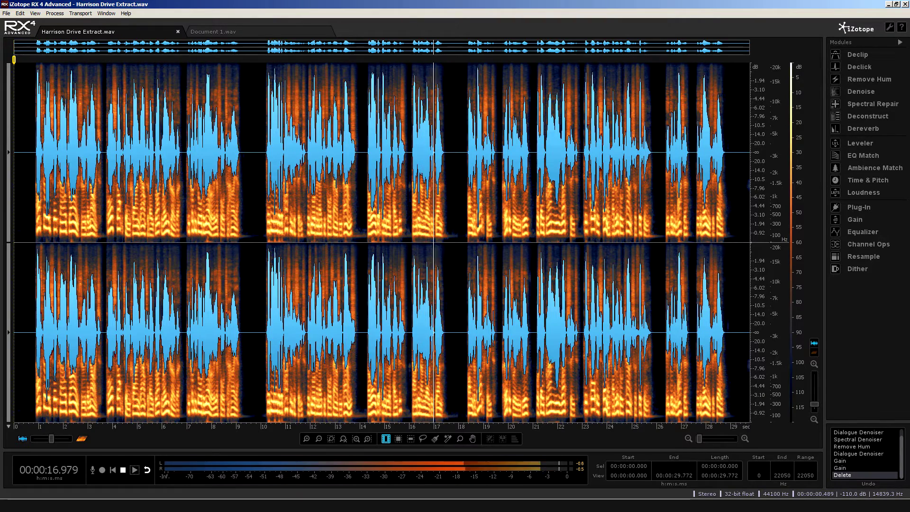
pyautogui.click(131, 462)
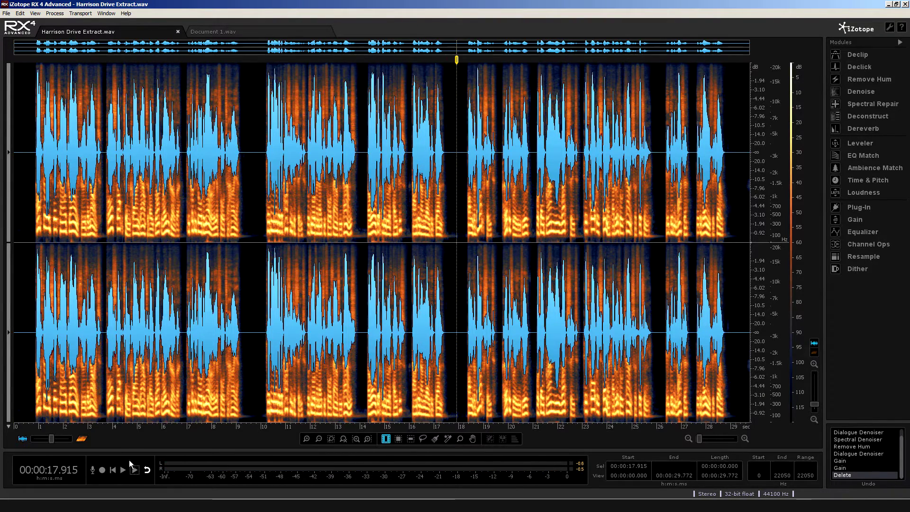
pyautogui.click(114, 470)
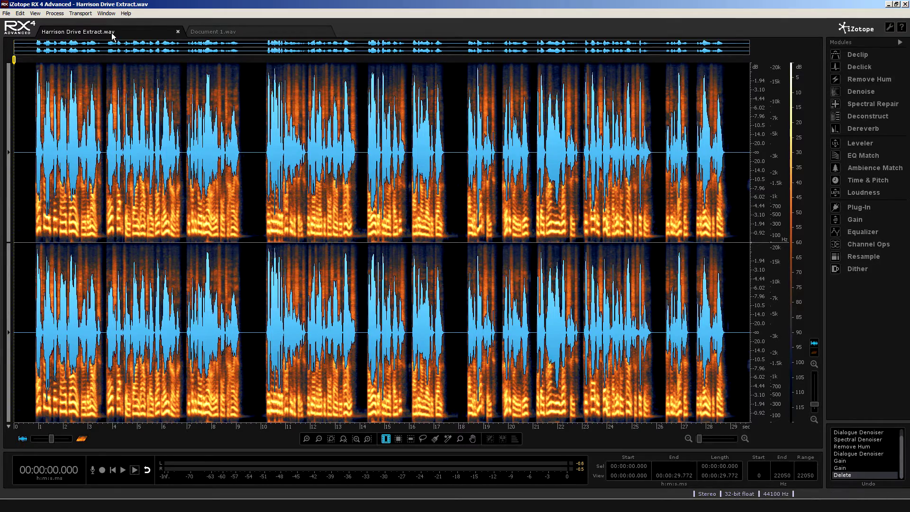
pyautogui.click(178, 32)
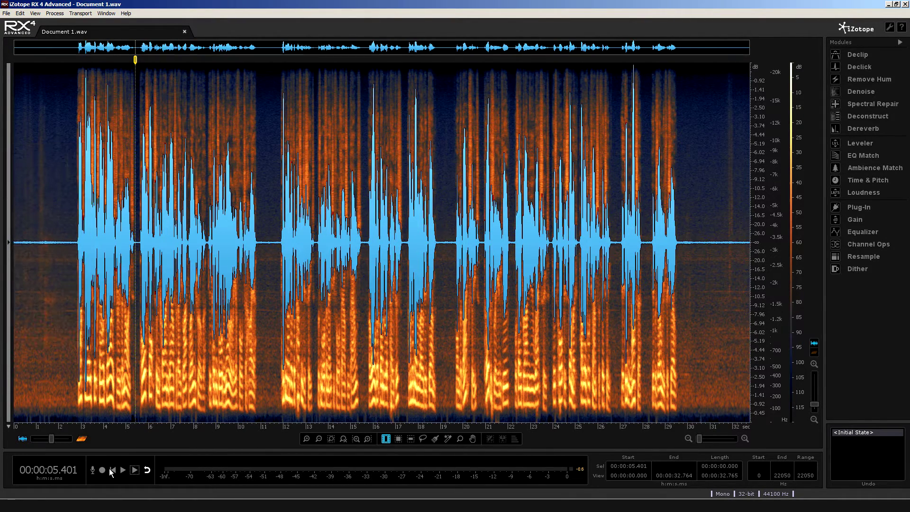
# Step: Play Document 1.wav from the start, stop it, and bring up the Declick module
pyautogui.click(112, 470)
pyautogui.click(123, 470)
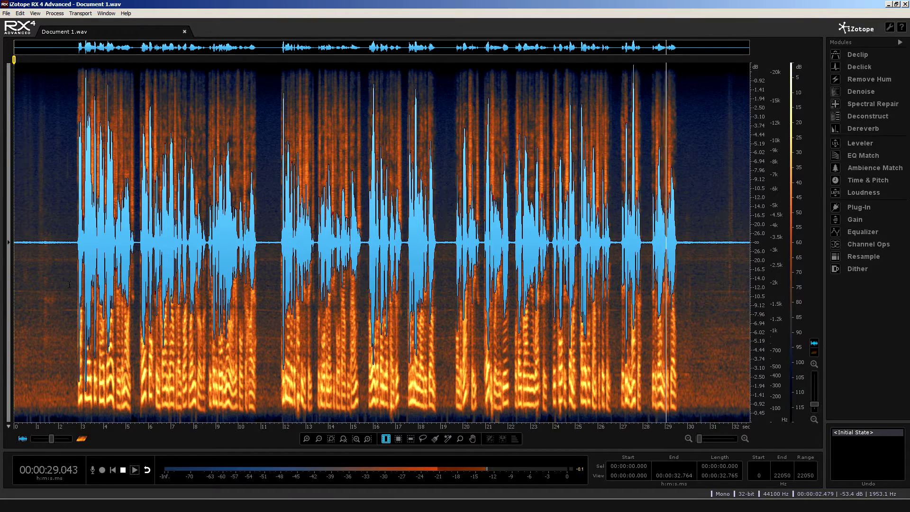
pyautogui.click(123, 471)
pyautogui.click(114, 470)
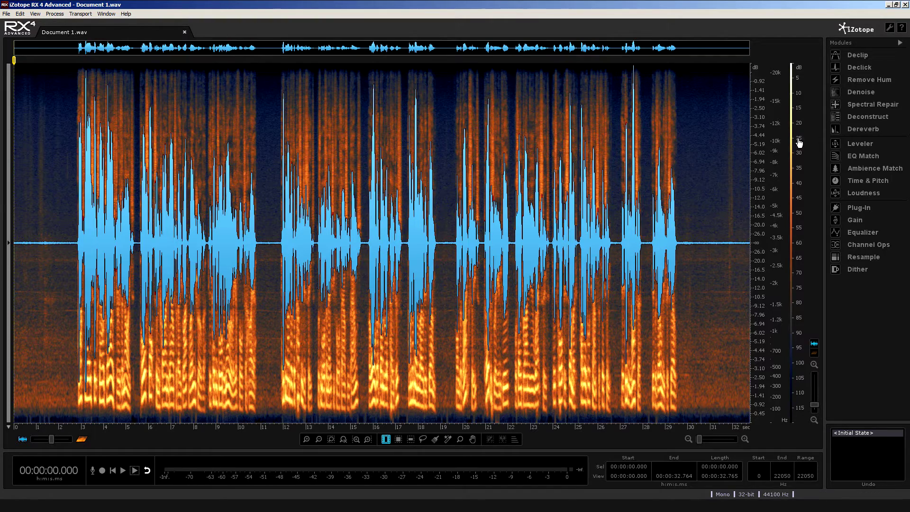
pyautogui.click(858, 68)
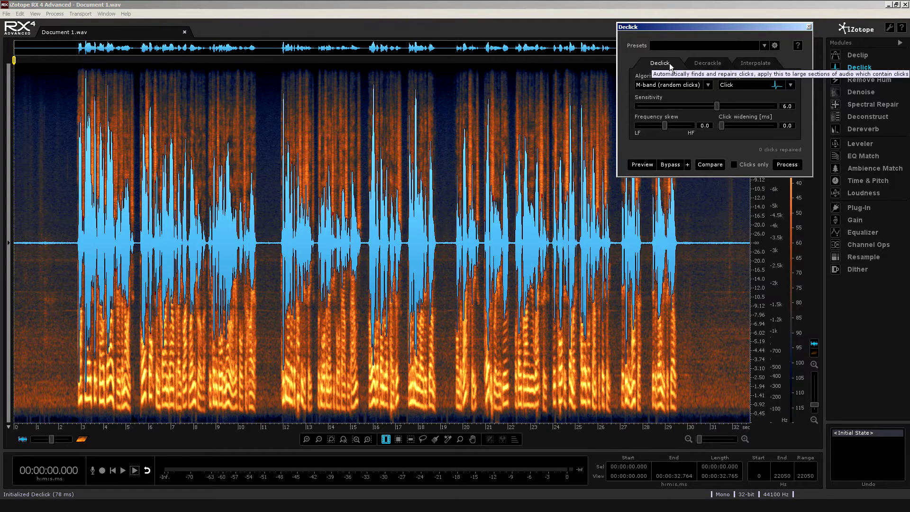
# Step: Process Document 1.wav with M-band (random clicks) Declick, repairing 2004 clicks, and close the module
pyautogui.click(665, 86)
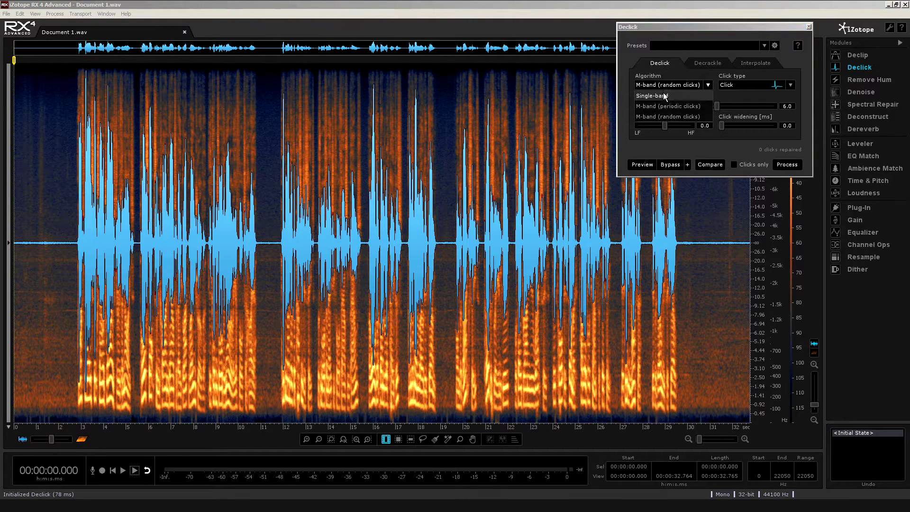
pyautogui.click(664, 117)
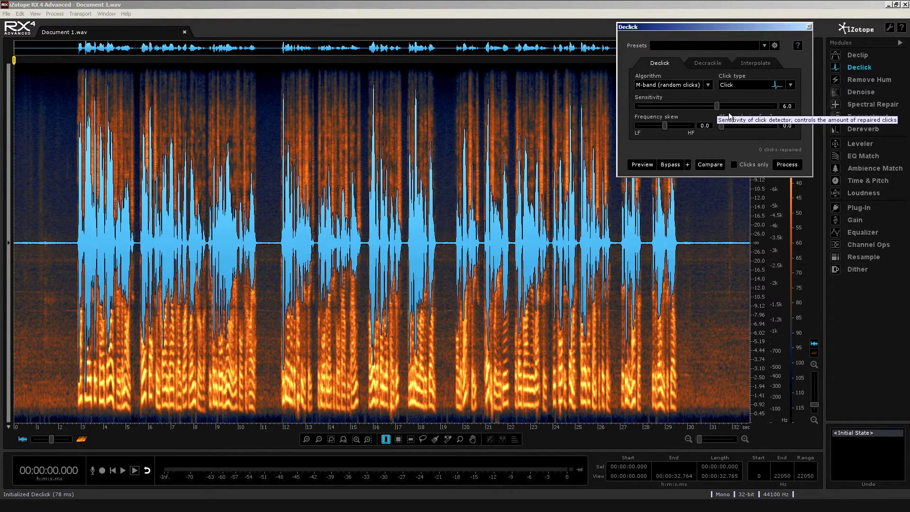
pyautogui.click(788, 165)
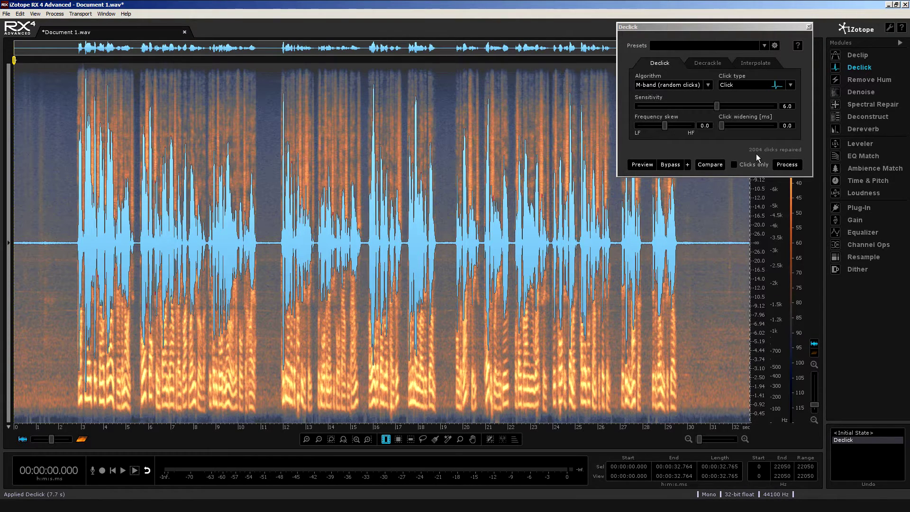
pyautogui.click(855, 68)
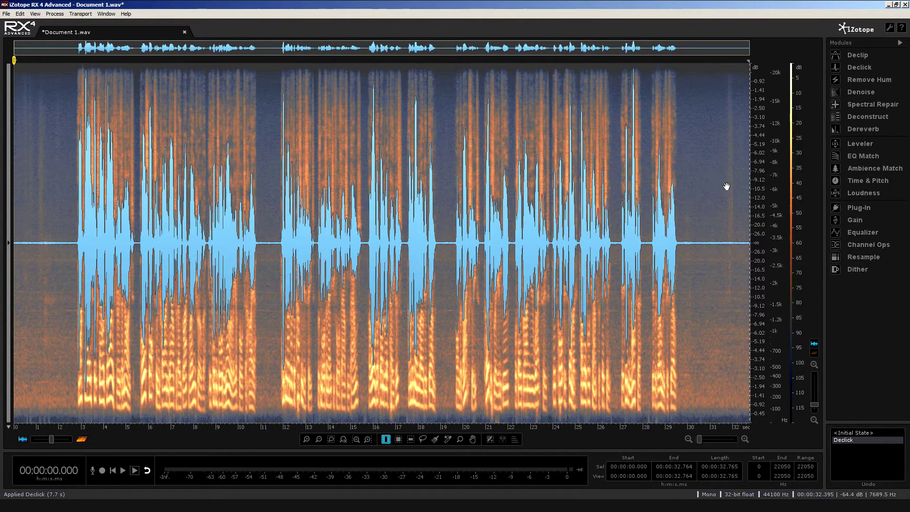
# Step: Zoom in and select the silent gap from about 10.9 to 11.8 s, then open Denoise
pyautogui.click(694, 250)
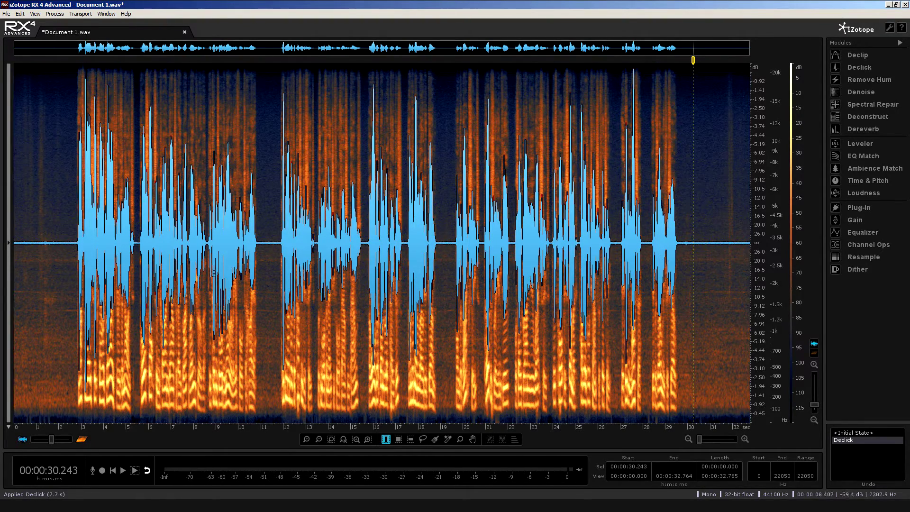
pyautogui.click(256, 275)
pyautogui.scroll(5, 257, 275)
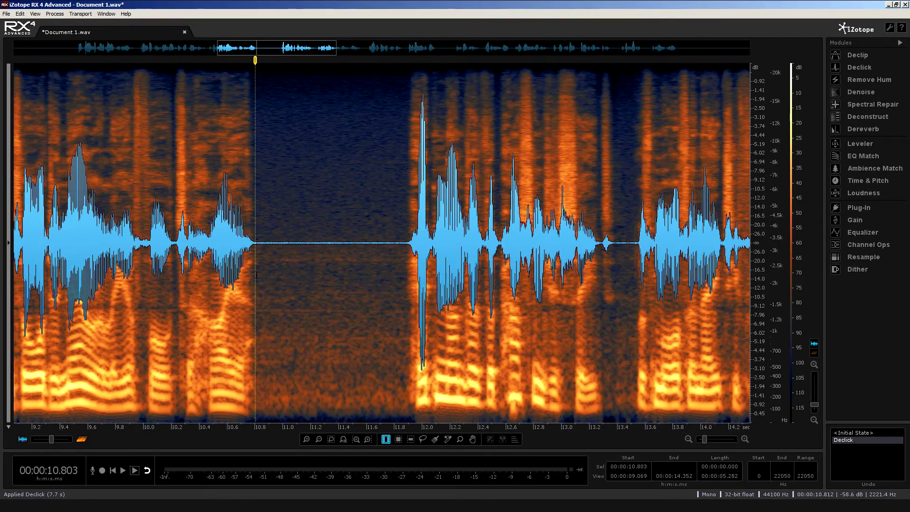
pyautogui.moveTo(394, 256); pyautogui.dragTo(272, 242)
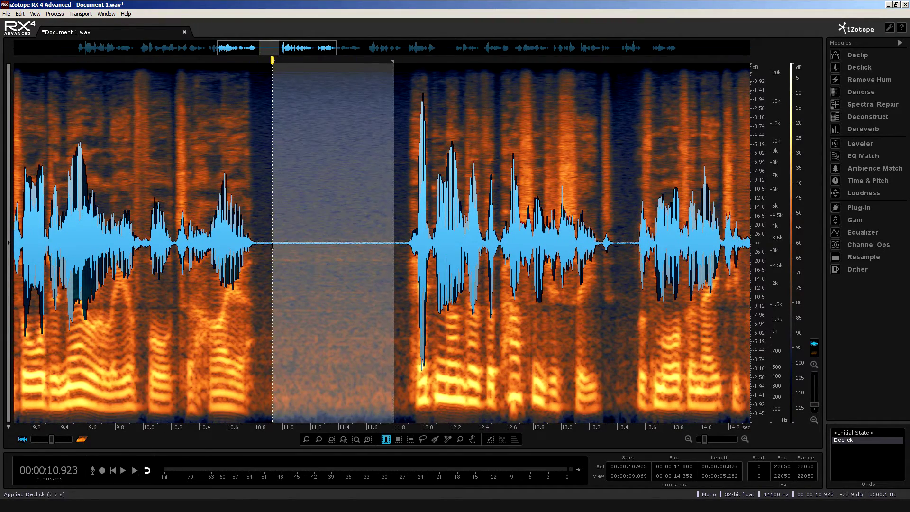
pyautogui.click(862, 92)
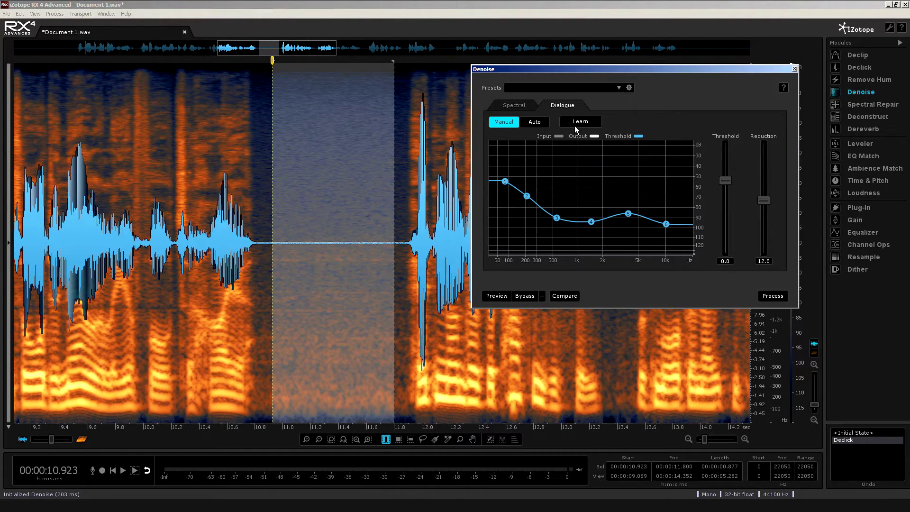
# Step: In Spectral Denoise, set Quality to D and learn the noise profile from the selected gap
pyautogui.click(514, 106)
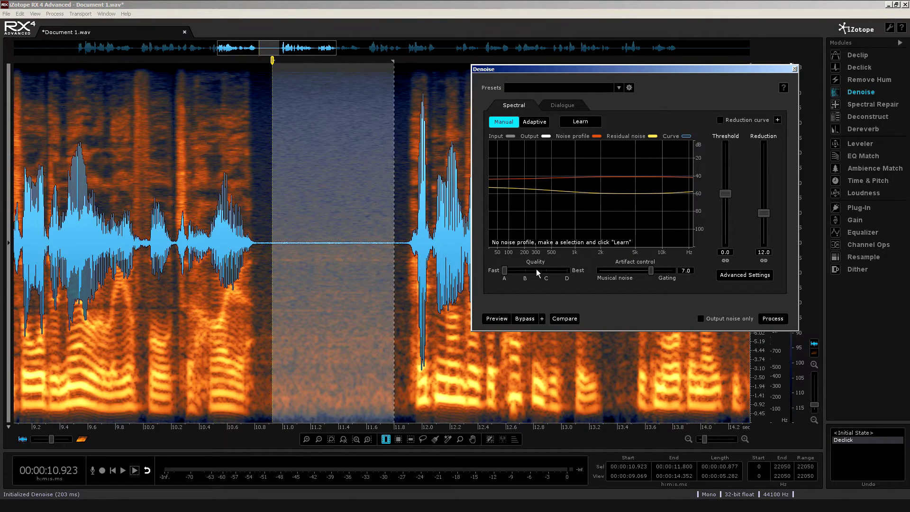
pyautogui.click(567, 277)
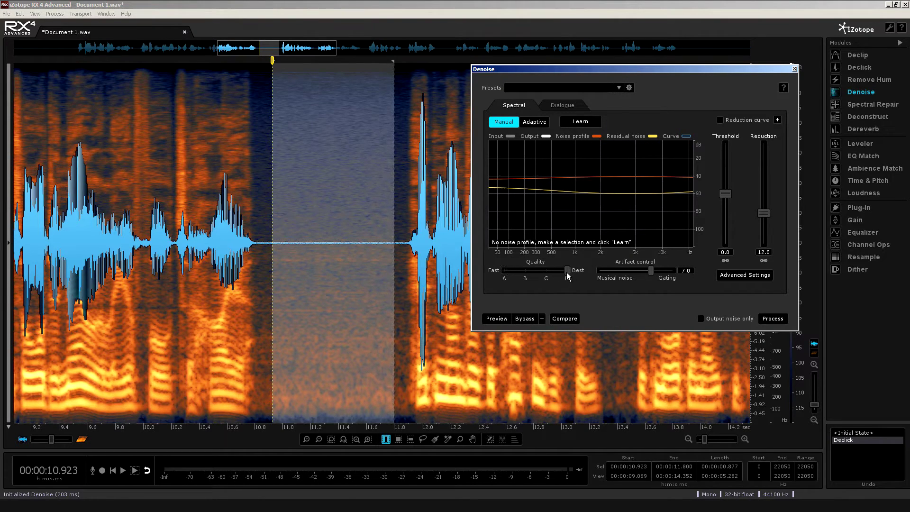
pyautogui.click(577, 123)
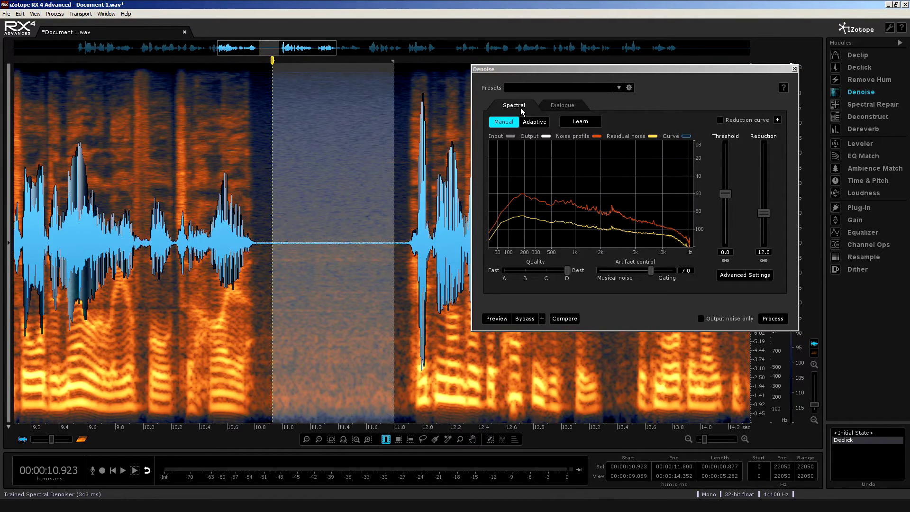
pyautogui.click(551, 107)
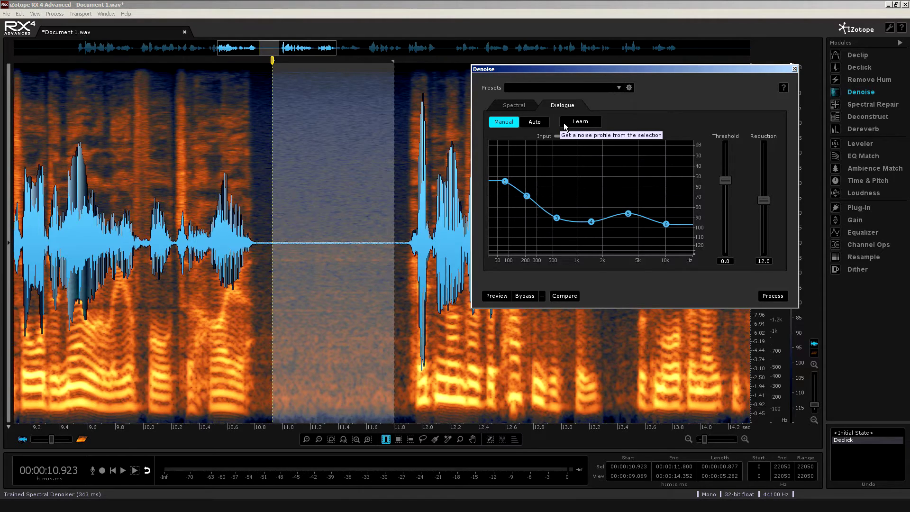
# Step: Learn the Dialogue Denoiser noise profile from the gap, then deselect the time range
pyautogui.click(565, 123)
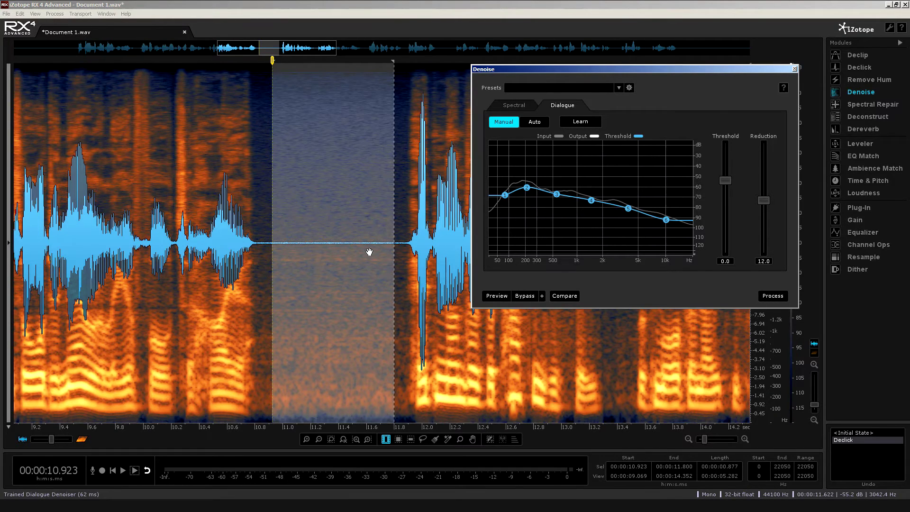
pyautogui.click(369, 252)
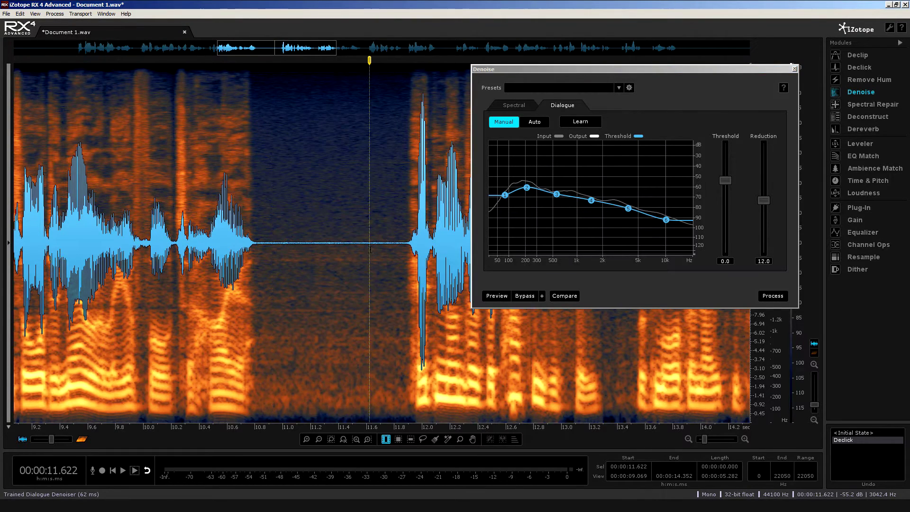
# Step: Zoom out fully and preview the dialogue-denoised audio from 0.821 s, then stop
pyautogui.scroll(-5, 366, 264)
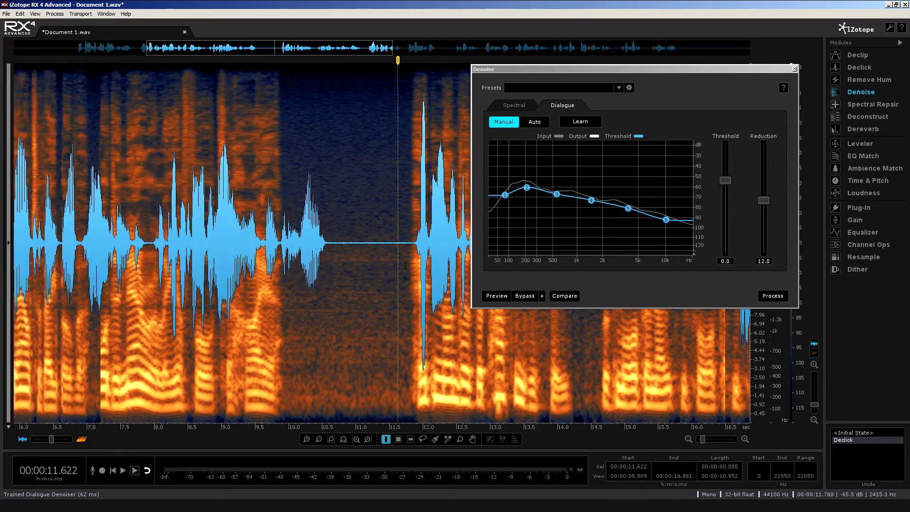
pyautogui.click(41, 265)
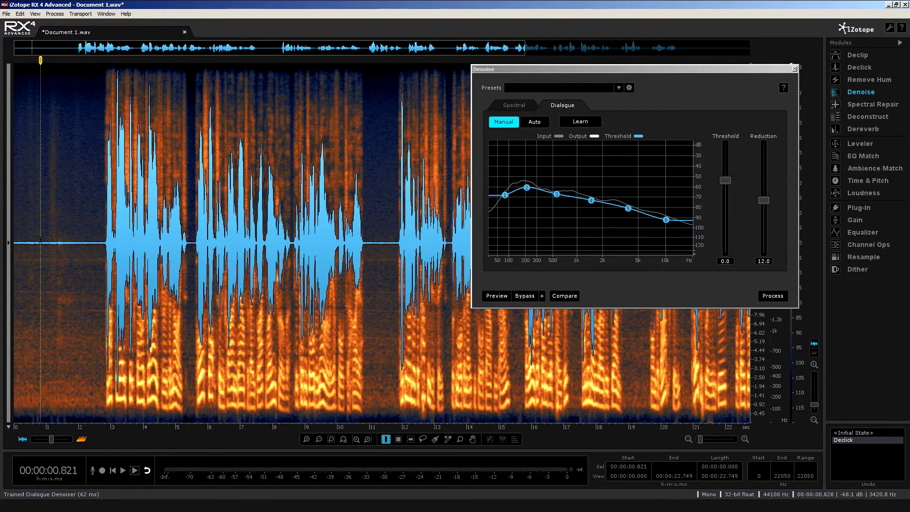
pyautogui.click(506, 297)
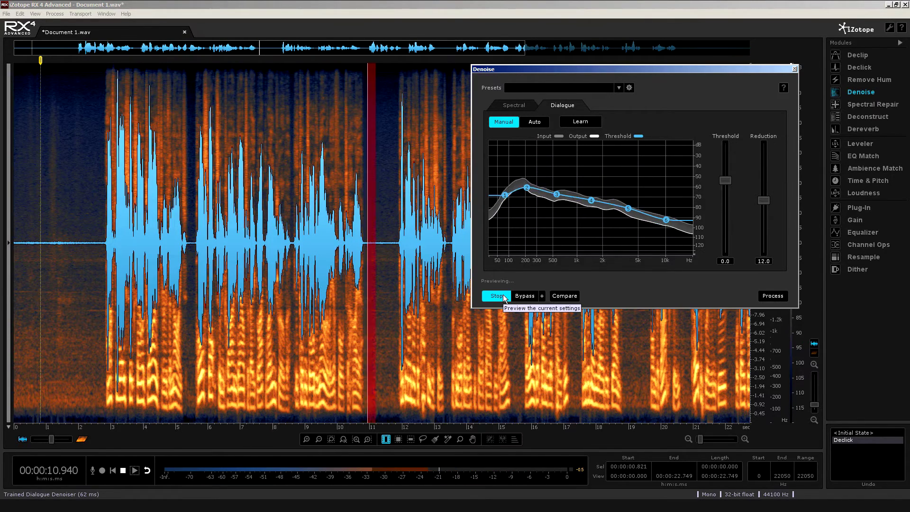
pyautogui.click(504, 297)
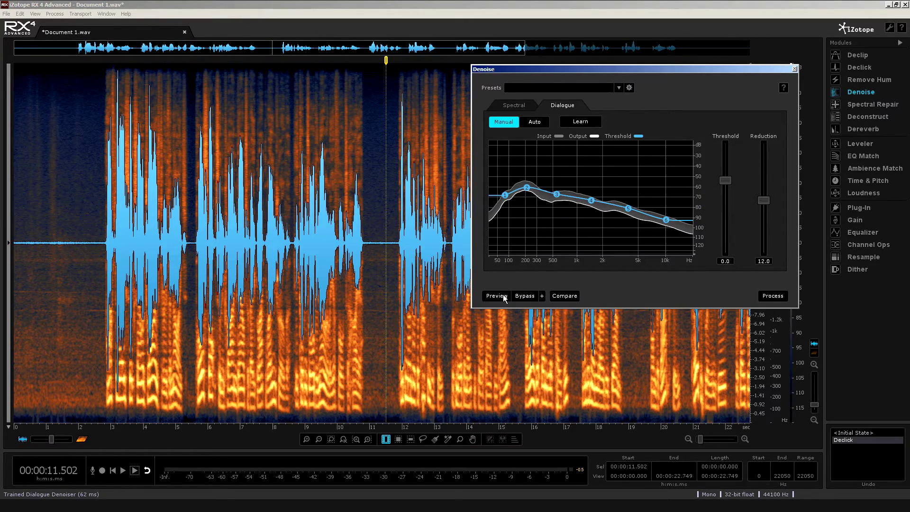
# Step: Drag the lowest band's threshold node on the Dialogue curve down to about -73.1 dB
pyautogui.moveTo(557, 194)
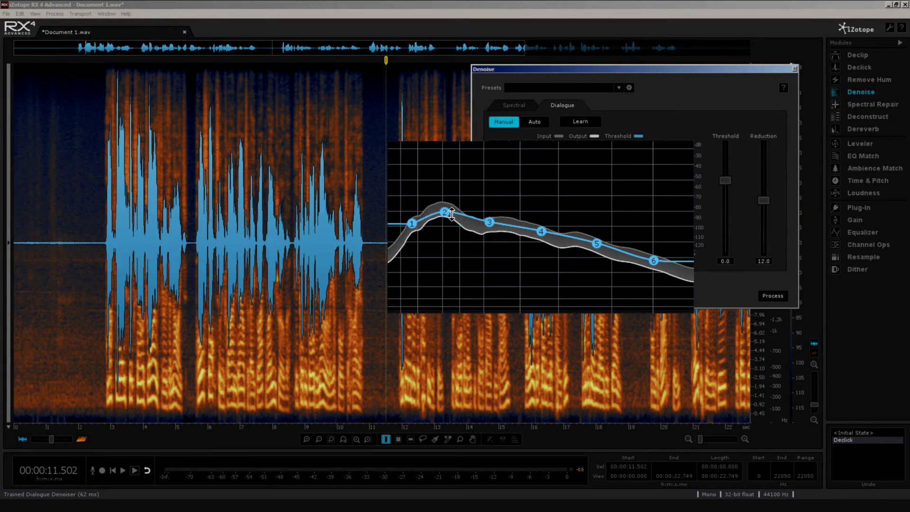
pyautogui.moveTo(446, 214)
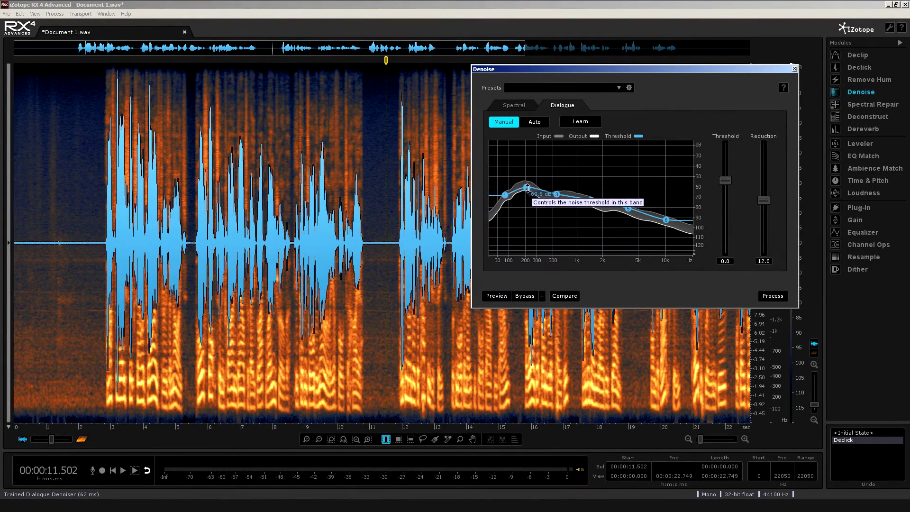
pyautogui.moveTo(505, 195)
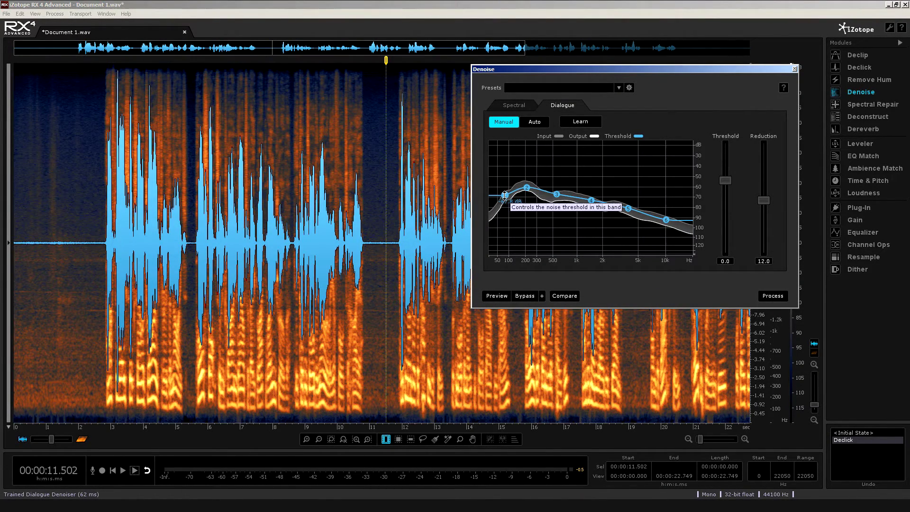
pyautogui.moveTo(505, 195); pyautogui.dragTo(494, 200)
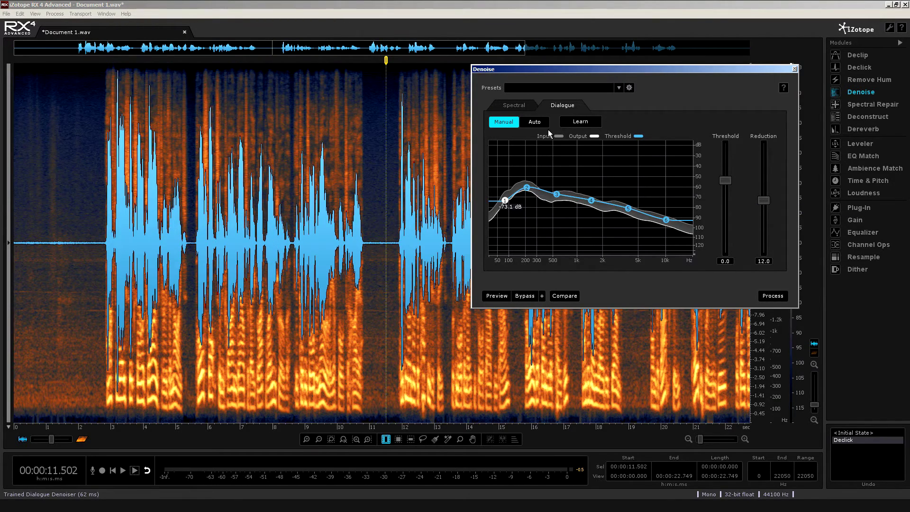
# Step: Set the Dialogue Denoiser to Auto and preview the result from 2.183 s, then stop
pyautogui.click(370, 237)
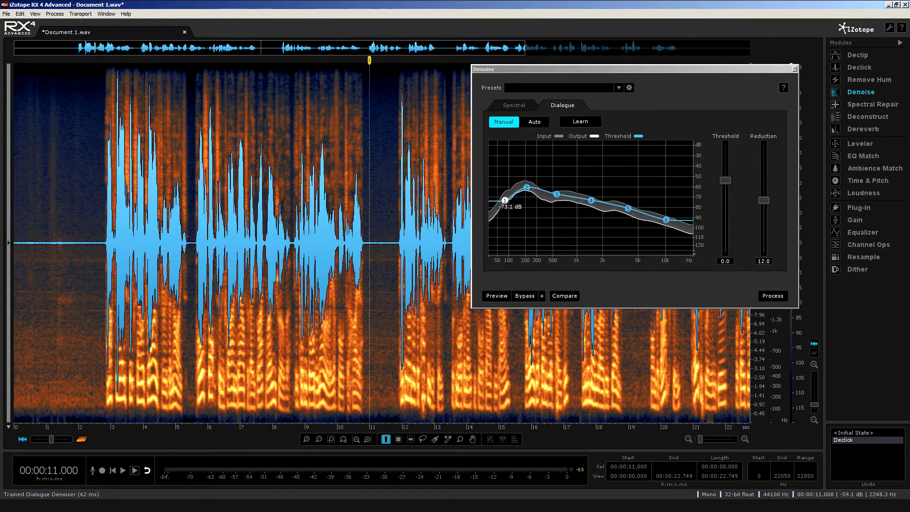
pyautogui.click(539, 122)
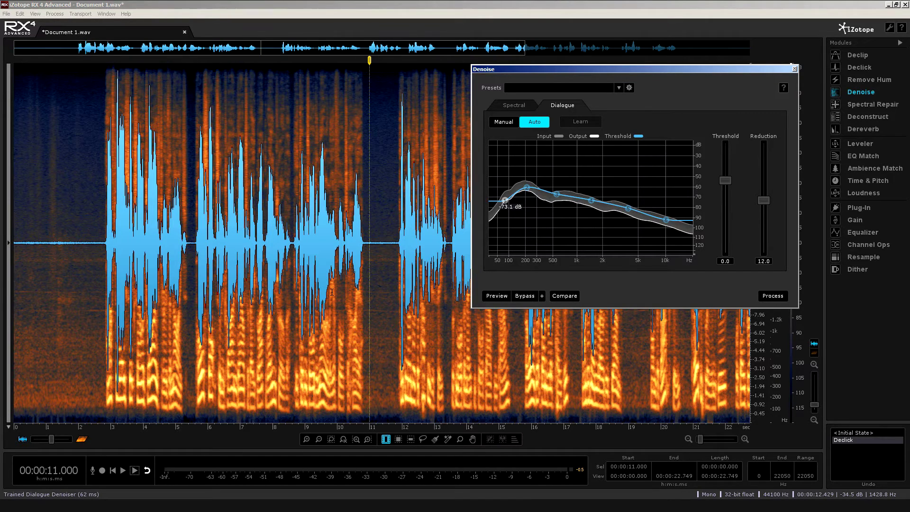
pyautogui.click(84, 266)
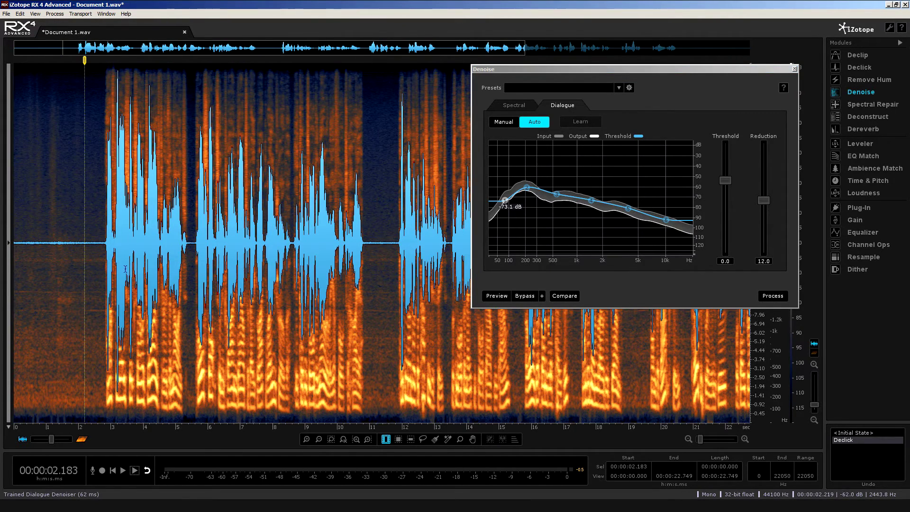
pyautogui.click(495, 296)
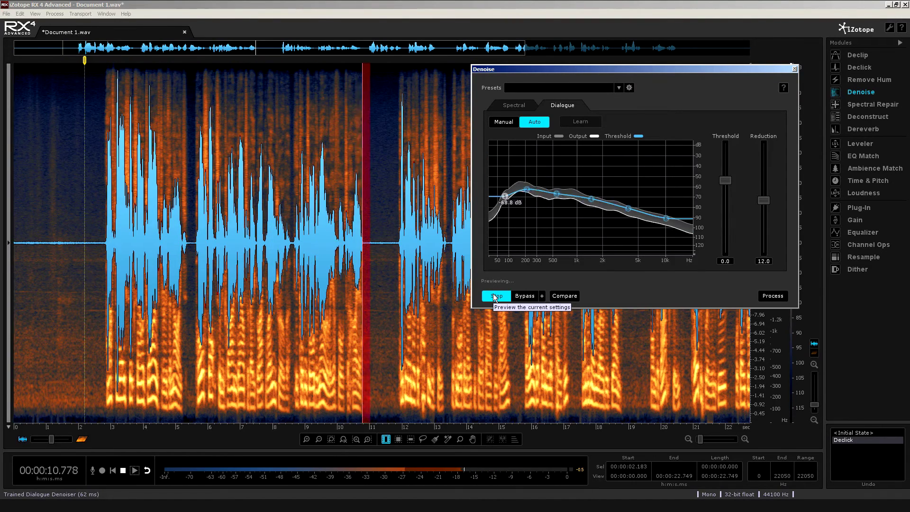
pyautogui.click(494, 296)
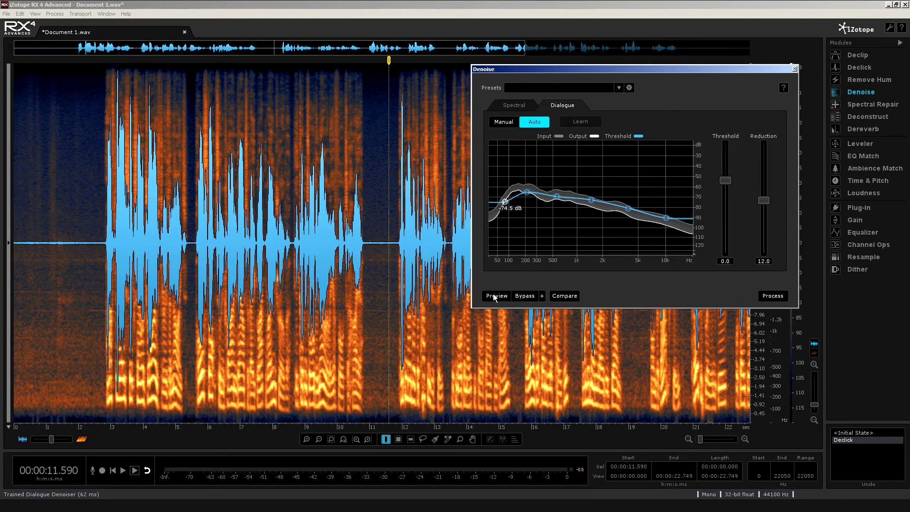